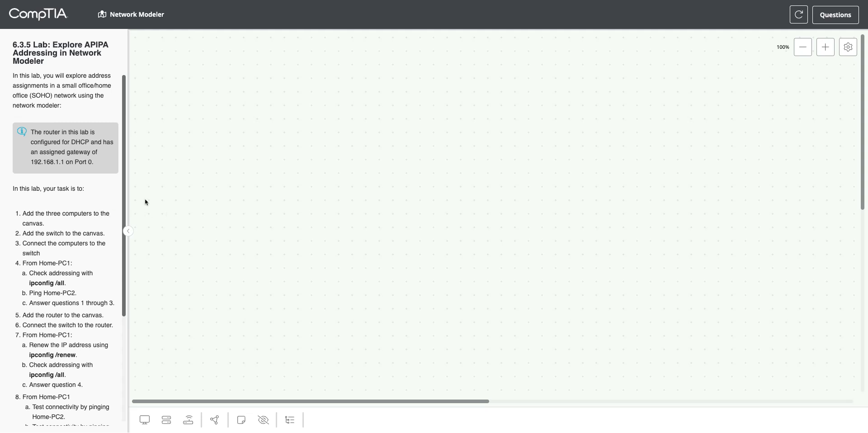
- Place Home-PC1, Home-PC2 and Home-Laptop on the canvas, with the Switch to their right
scroll(89, 231, down, 1)
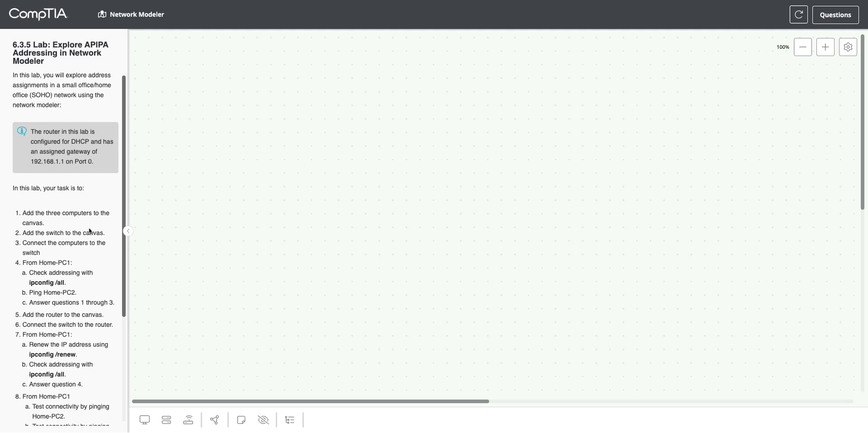
click(144, 420)
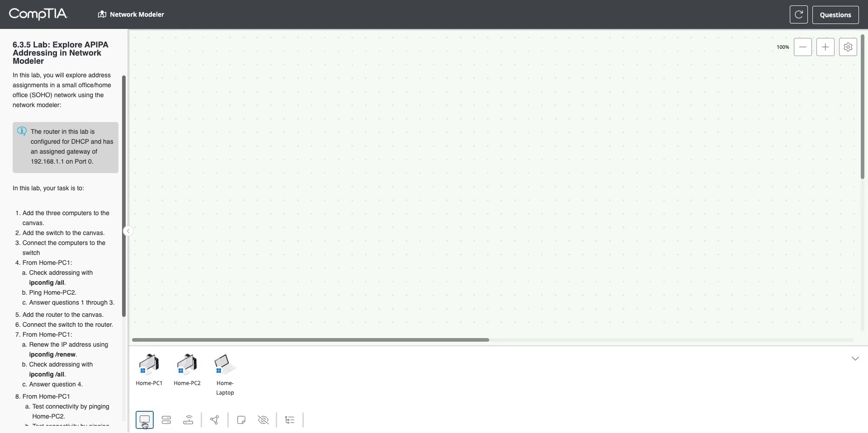
drag(148, 369, 318, 109)
drag(151, 367, 331, 221)
drag(148, 368, 399, 314)
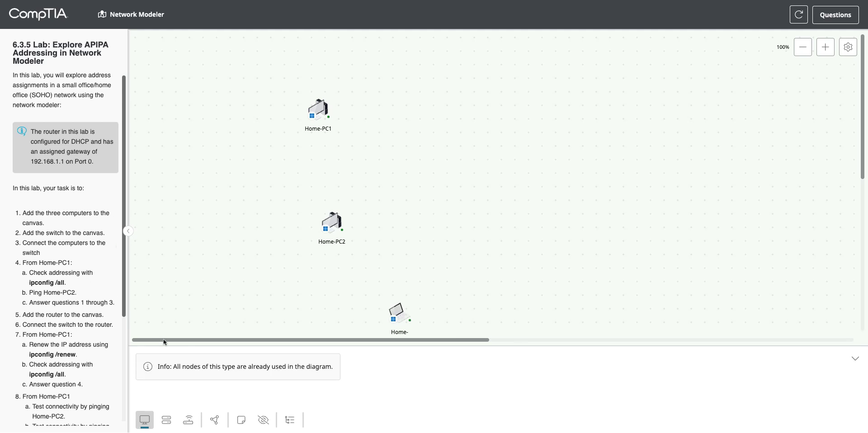
click(167, 420)
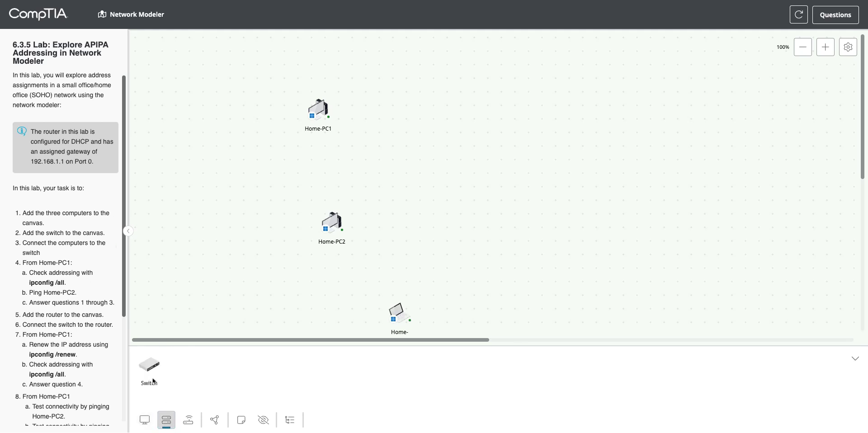
drag(150, 369, 481, 202)
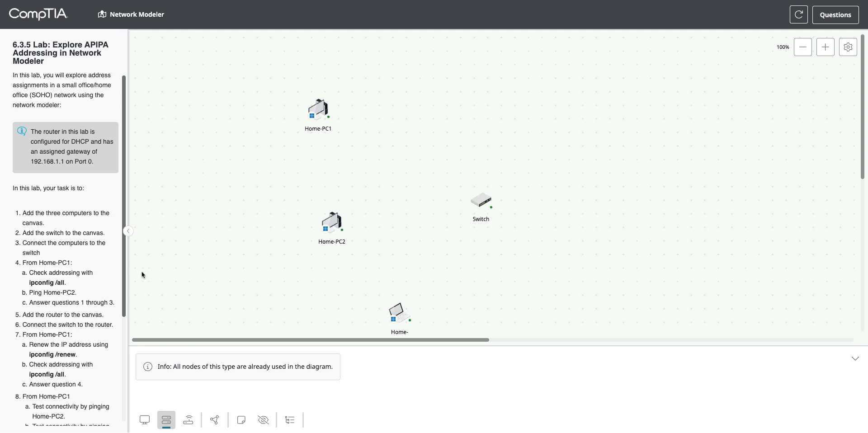
- Cable Home-PC1's Ethernet port to Switch port 1
click(215, 421)
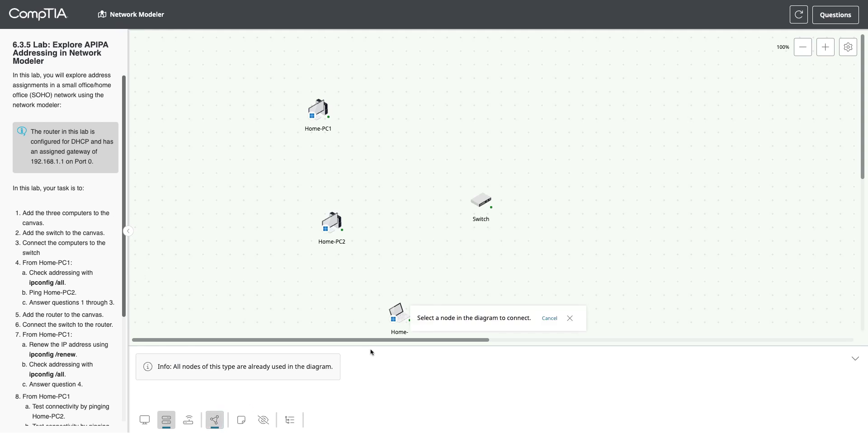
click(320, 114)
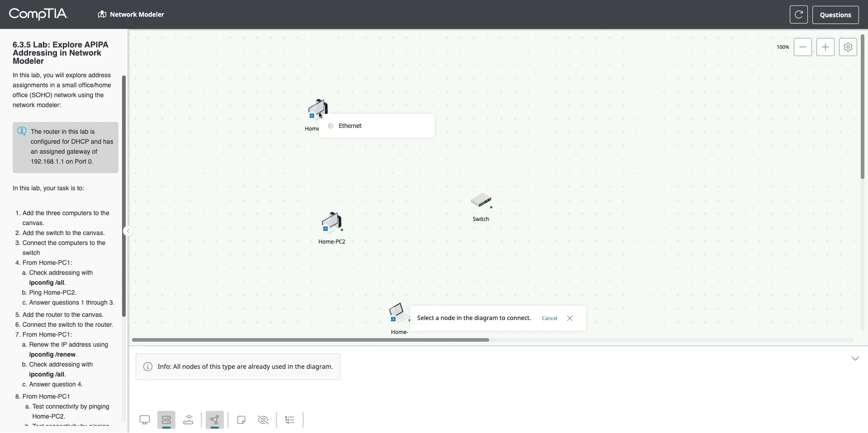
click(343, 126)
click(480, 199)
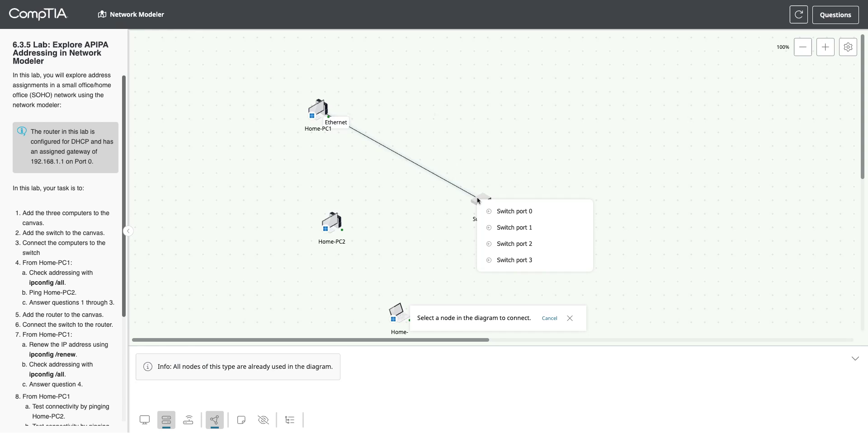
click(503, 228)
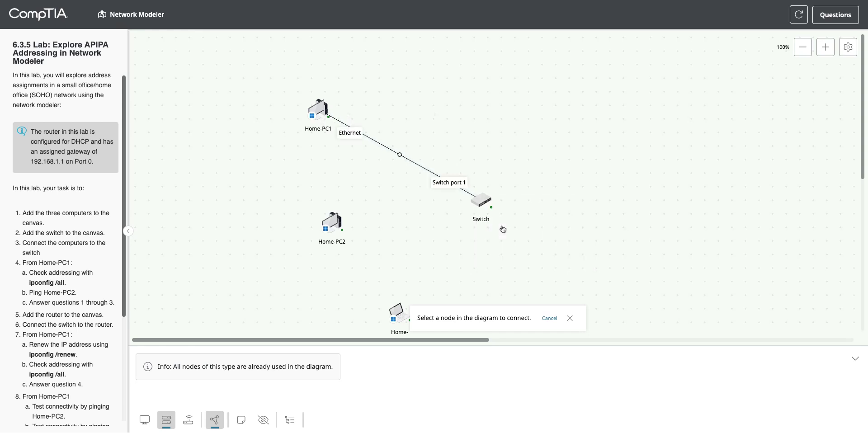
- Cable Home-PC2's Ethernet port to Switch port 2 and the laptop's to Switch port 3
click(332, 228)
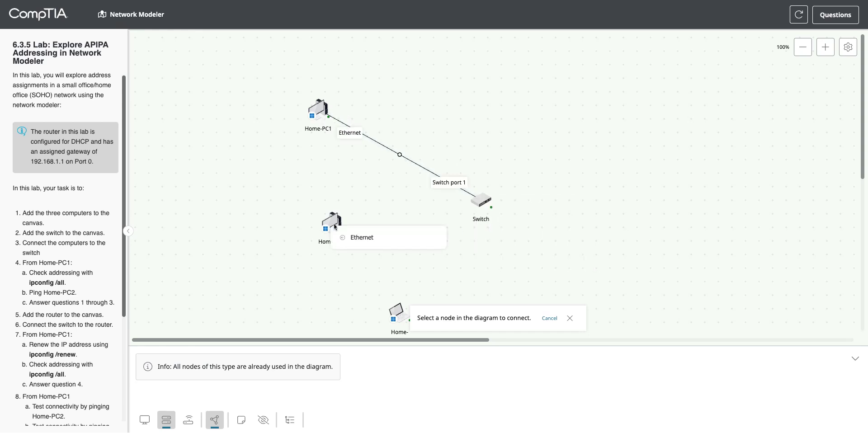
click(355, 236)
click(479, 201)
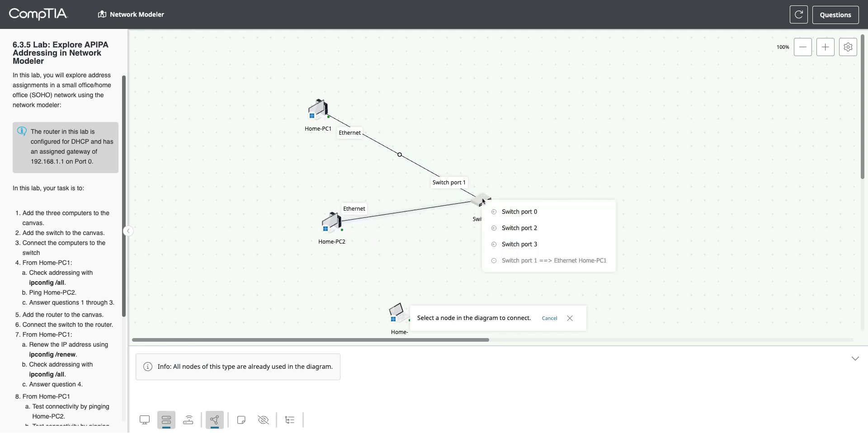
click(509, 228)
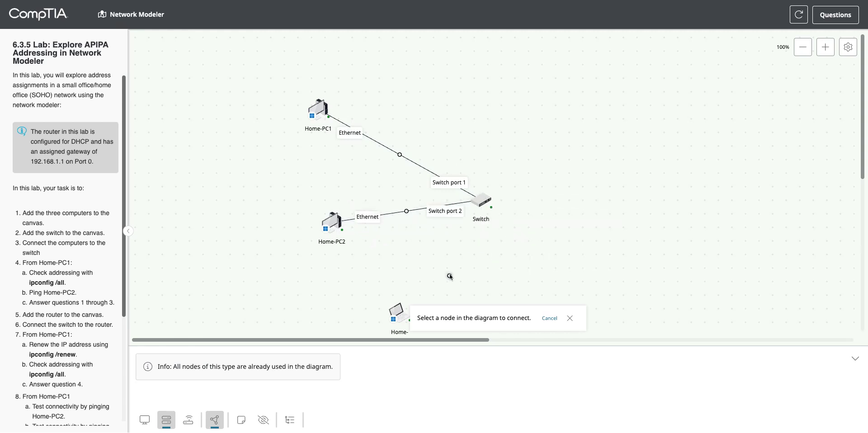
click(400, 313)
click(426, 324)
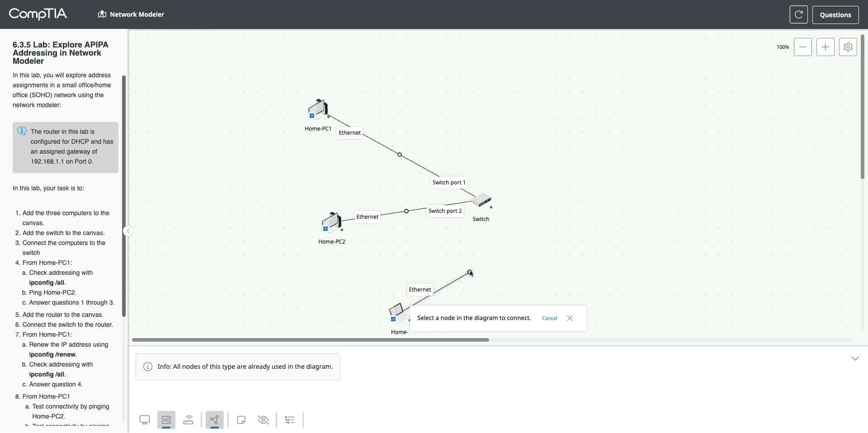
click(483, 199)
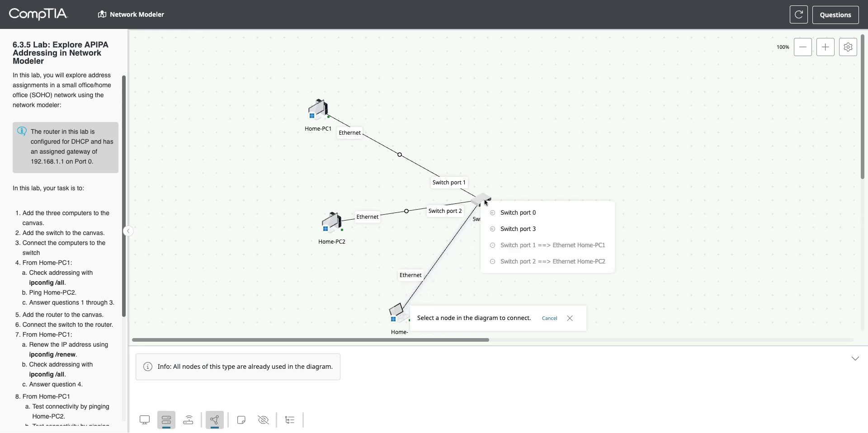
click(520, 229)
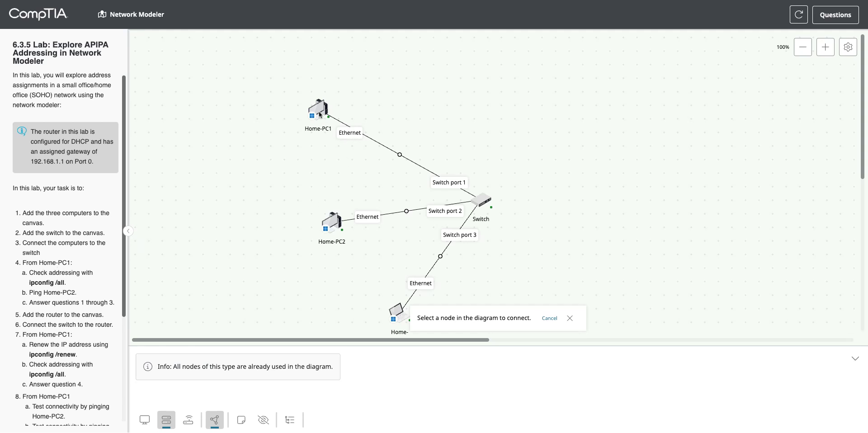
- Turn off the Connect tool and launch Home-PC1's Windows desktop
click(207, 422)
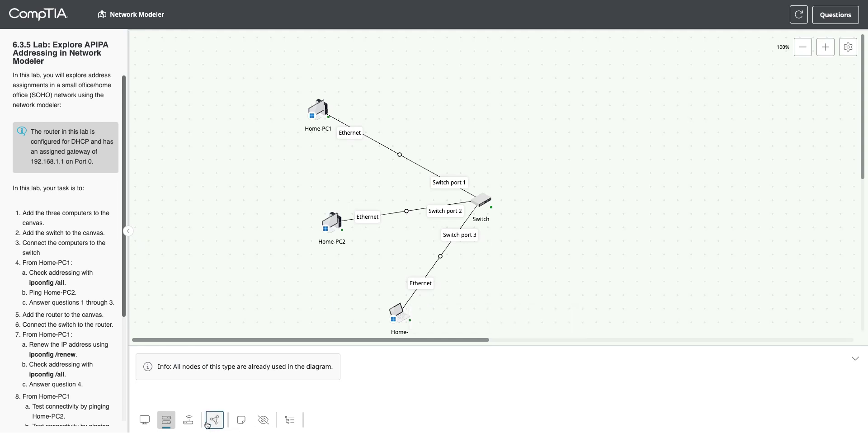
click(188, 420)
click(319, 108)
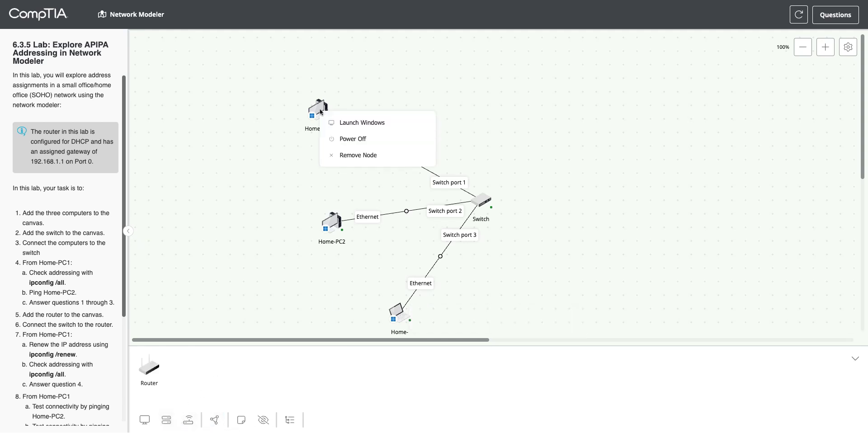
click(356, 124)
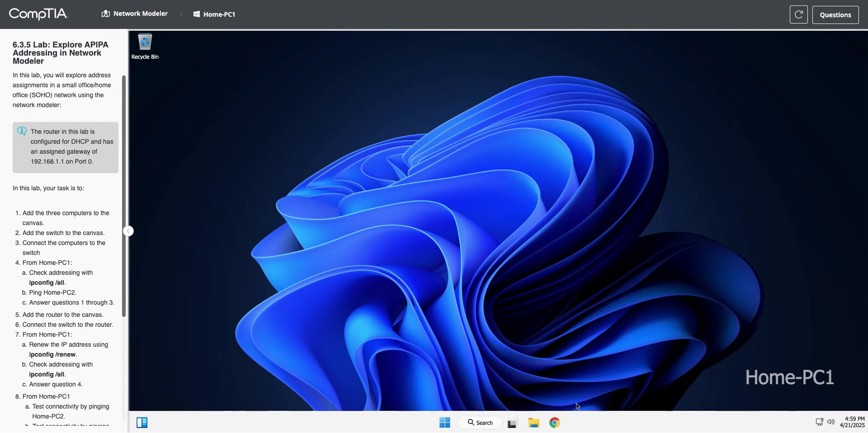
- Search Windows for 'she' to start Windows PowerShell
click(487, 422)
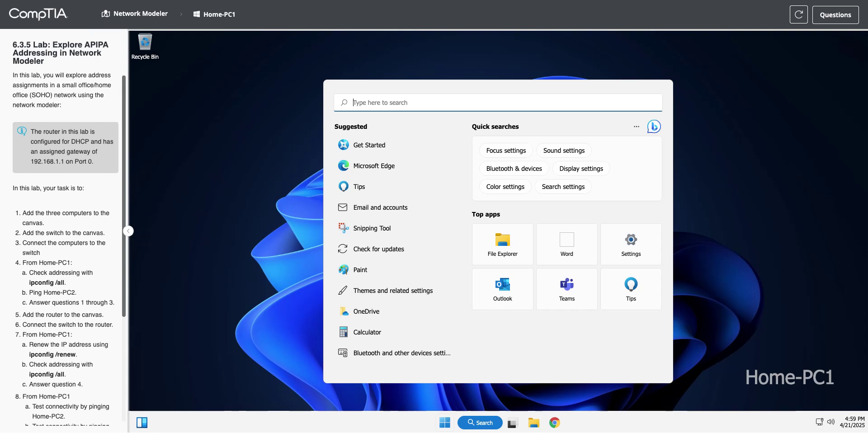
text(shel)
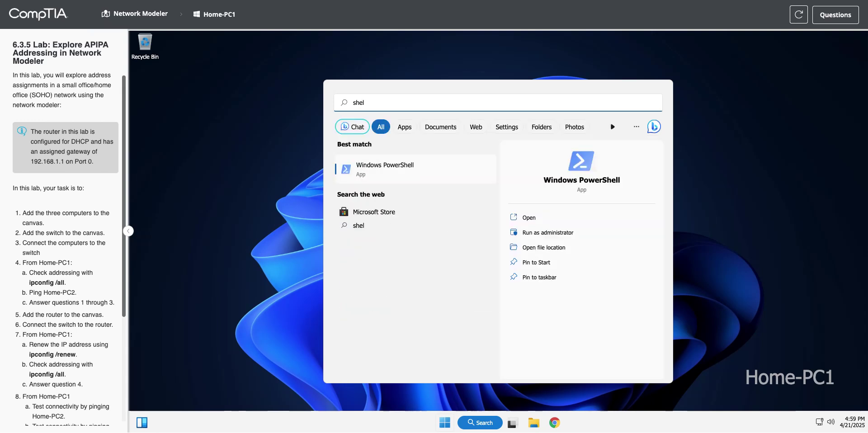
key(Return)
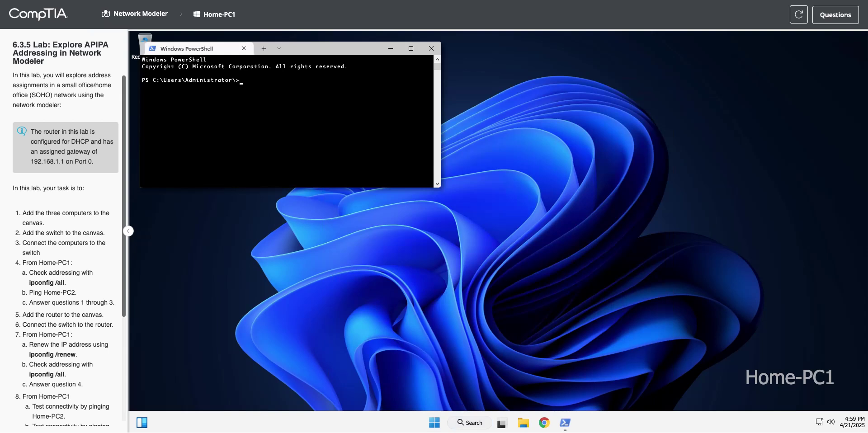
- Run ipconfig, then ipconfig /all on Home-PC1
text(ipconfig)
key(Return)
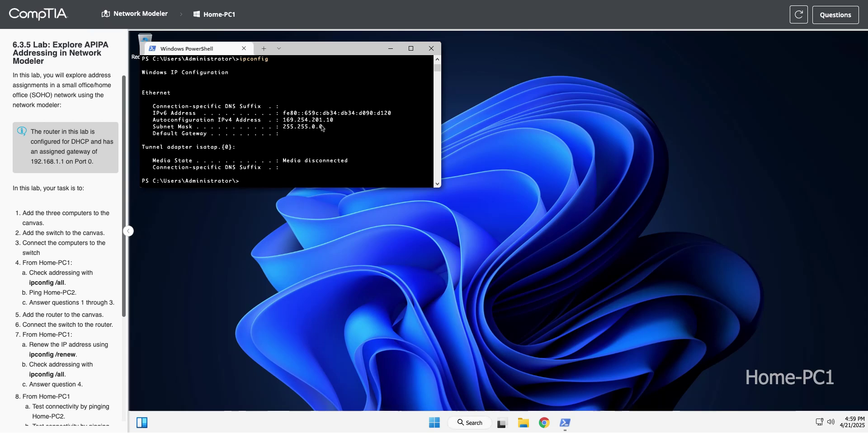
key(Up)
text(/all)
key(Return)
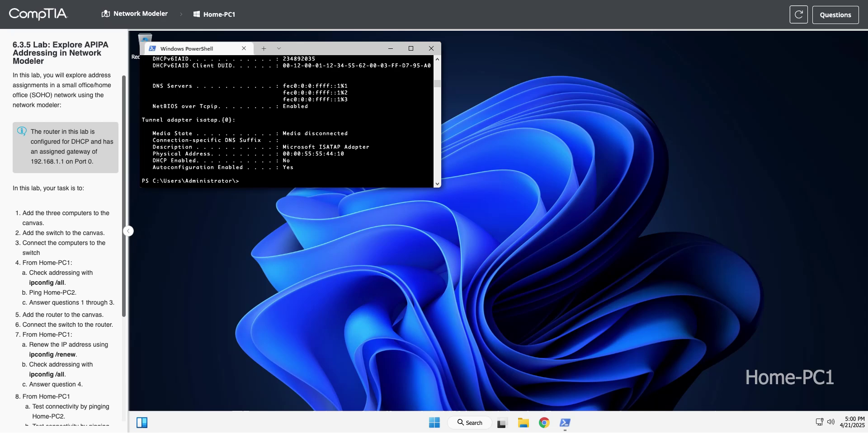
- Enlarge PowerShell and read the output: 169.254.201.10, mask 255.255.0.0, no default gateway
click(418, 71)
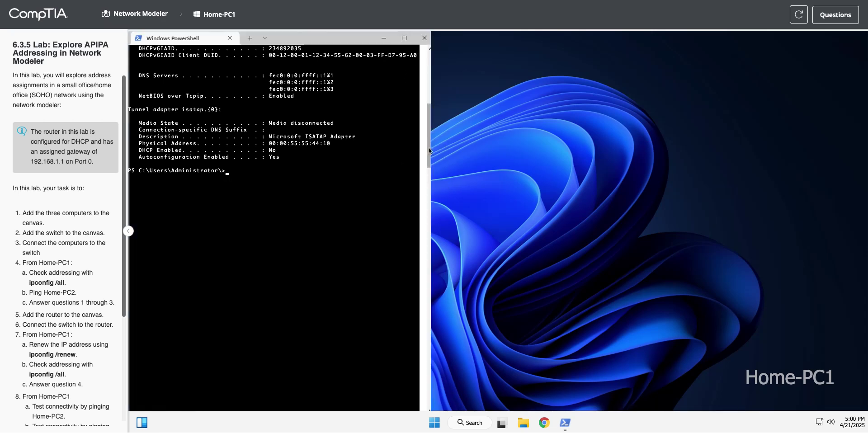
scroll(428, 149, up, 4)
scroll(429, 147, up, 4)
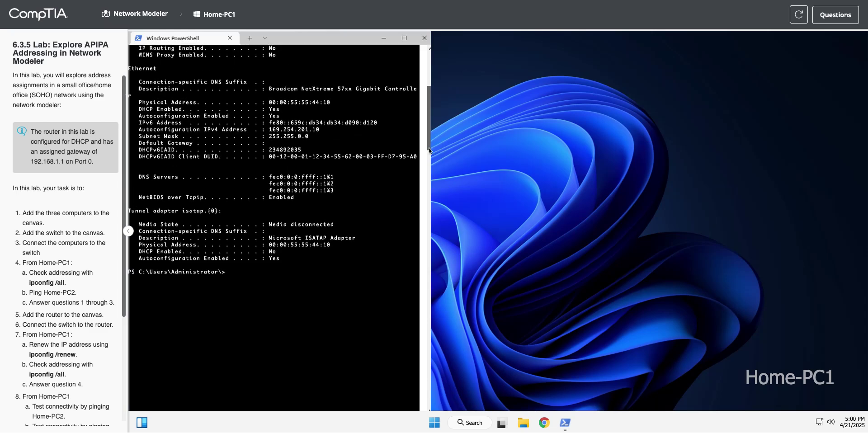
scroll(428, 149, down, 3)
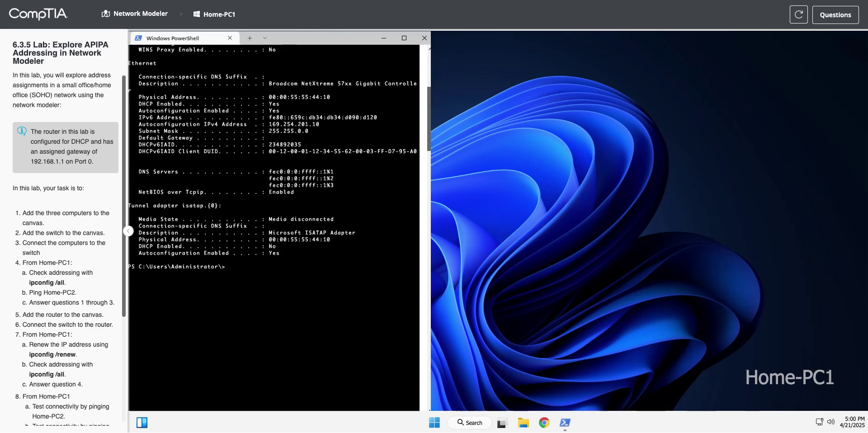
scroll(429, 149, down, 1)
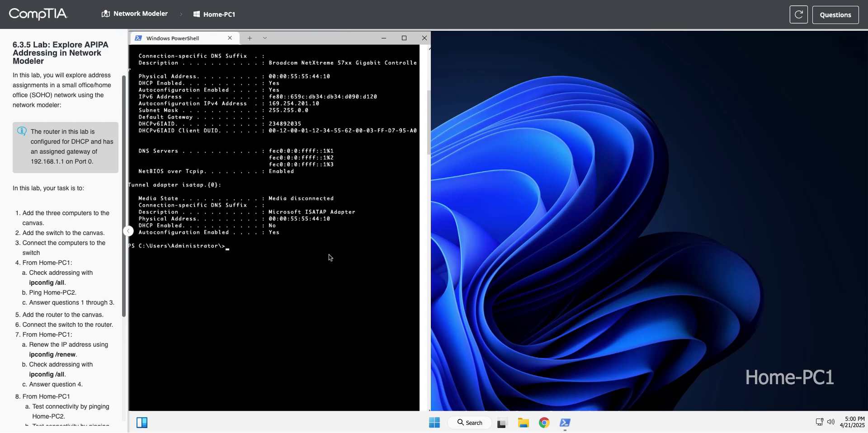
- Rerun ipconfig /all, then ping home-pc2 for four replies from 169.254.201.11
key(Up)
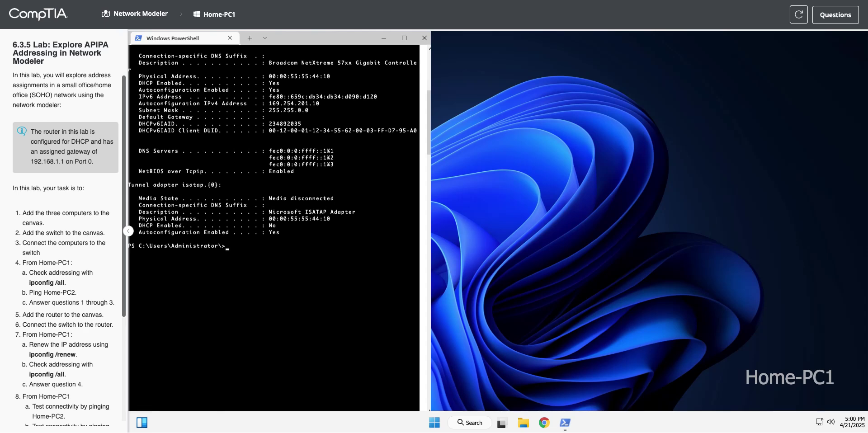
key(Return)
text(ping )
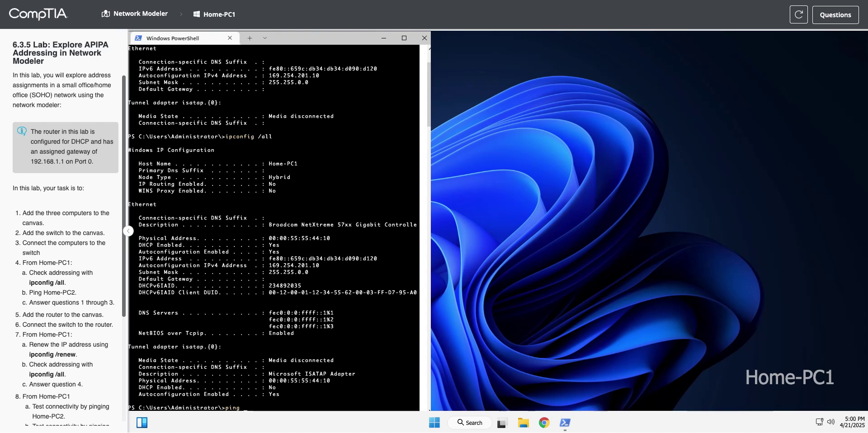
text(hom)
text(e-pc2)
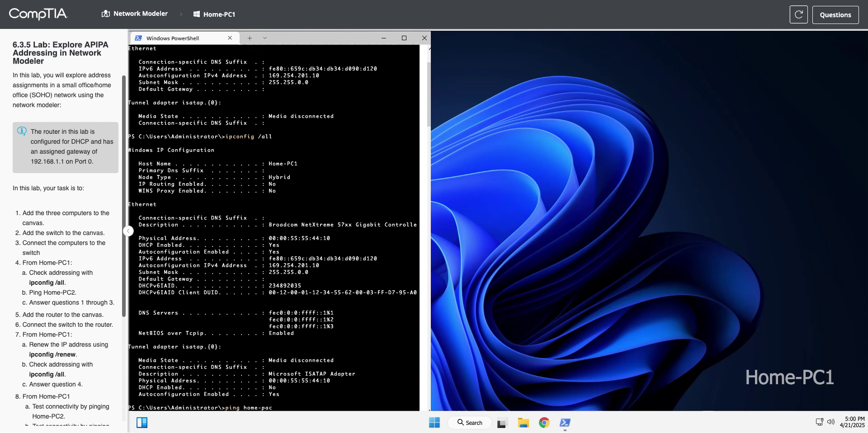
key(Return)
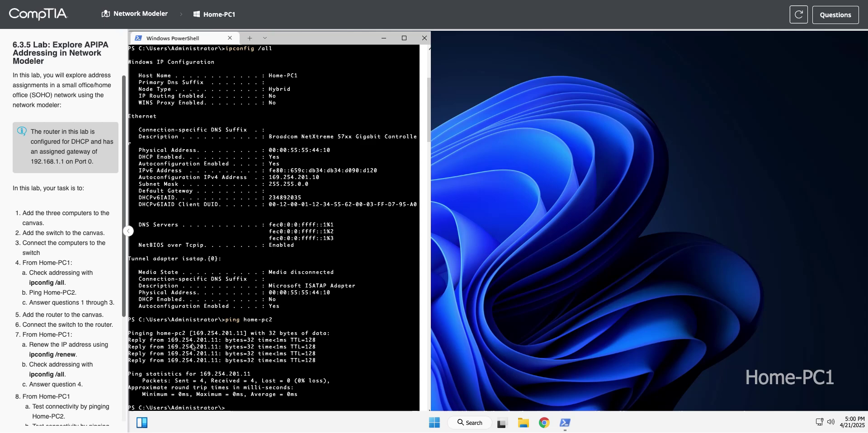
- Answer question 1 with 169.254.201.0, question 2 with APIPA, and tick both-APIPA and same-network
click(825, 23)
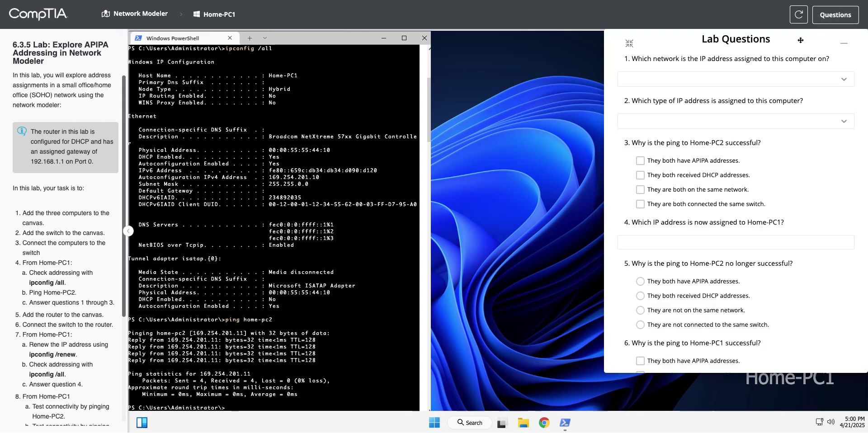
click(749, 82)
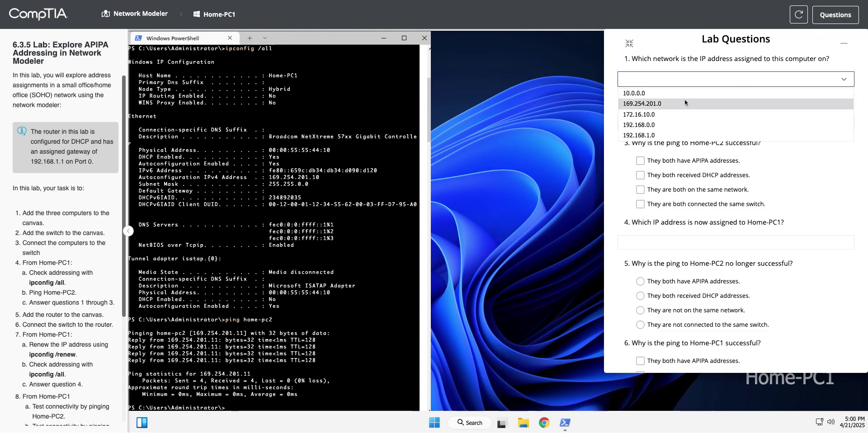
click(654, 104)
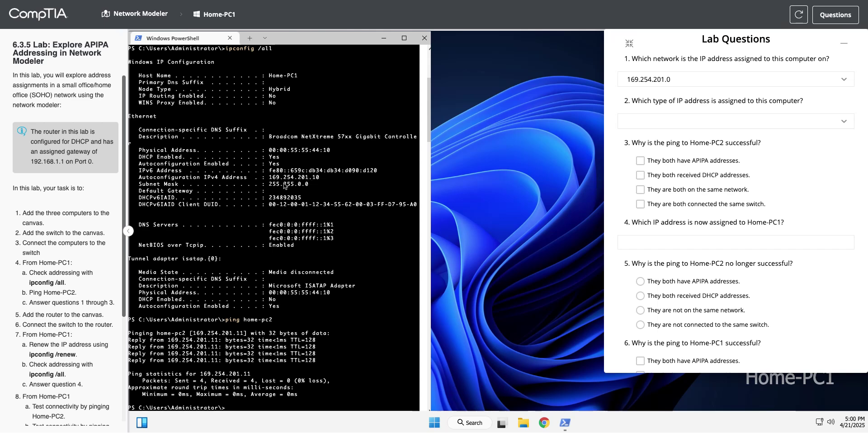
click(684, 126)
click(672, 134)
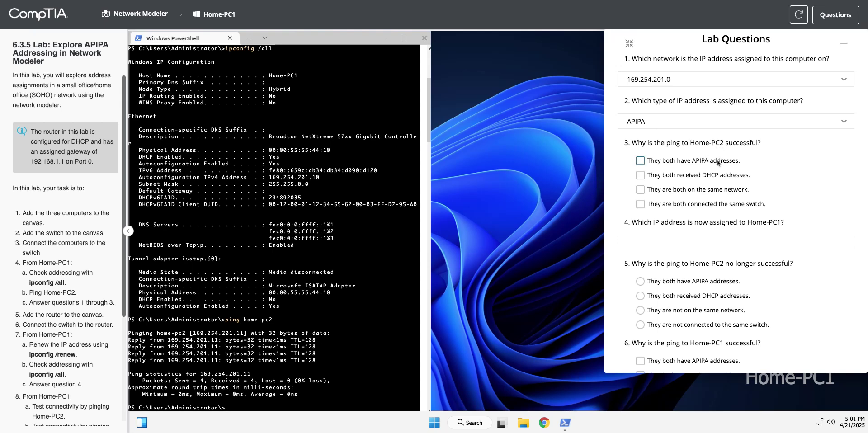
click(642, 162)
click(640, 191)
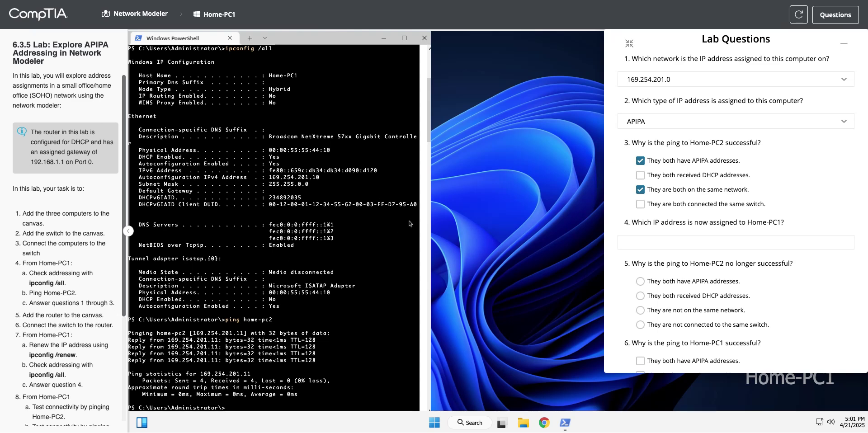
- Return to the diagram, hide the questions and place a Router right of the Switch
click(139, 13)
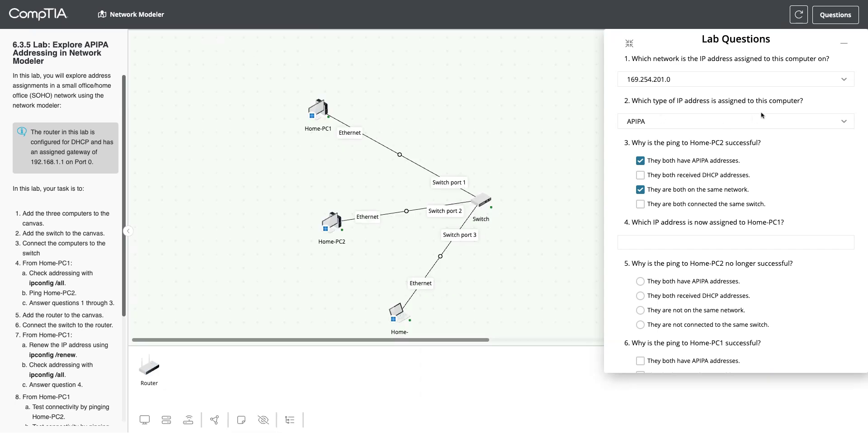
click(843, 43)
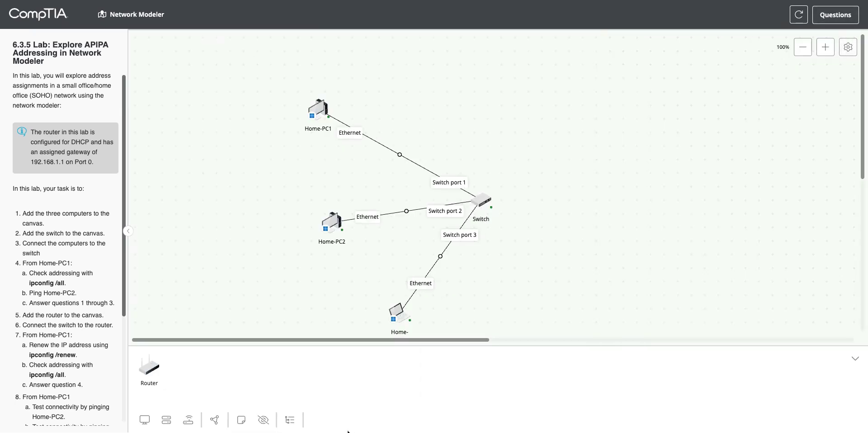
drag(152, 366, 616, 225)
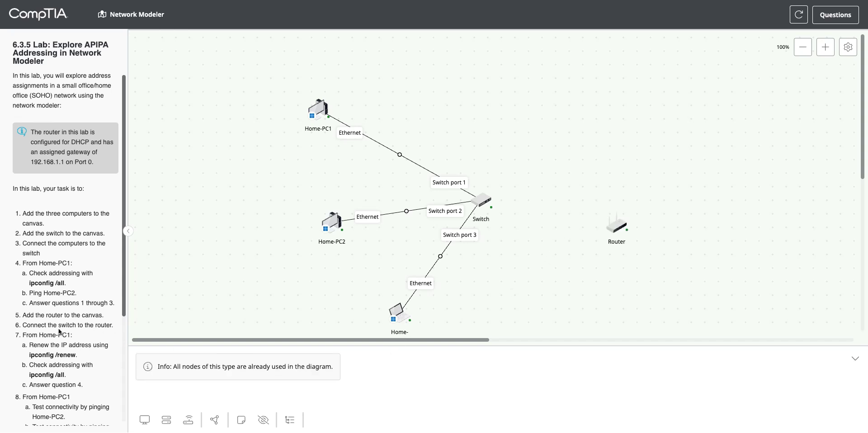
- Cable Switch port 0 to Router port 0
click(214, 419)
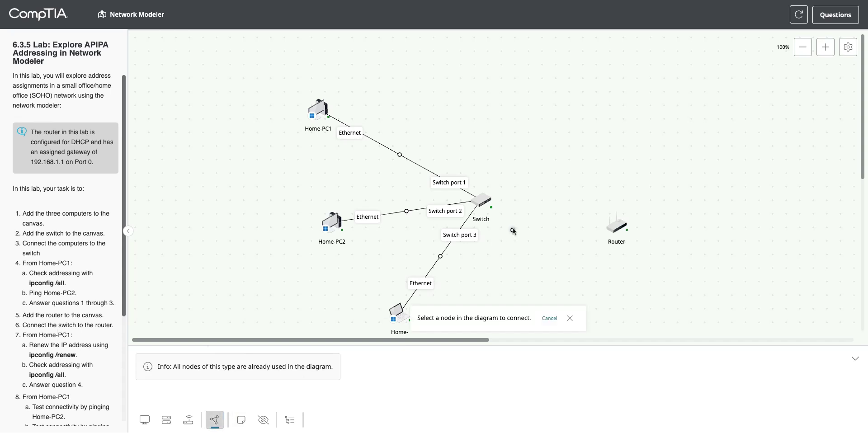
click(481, 201)
click(510, 208)
click(618, 224)
click(656, 237)
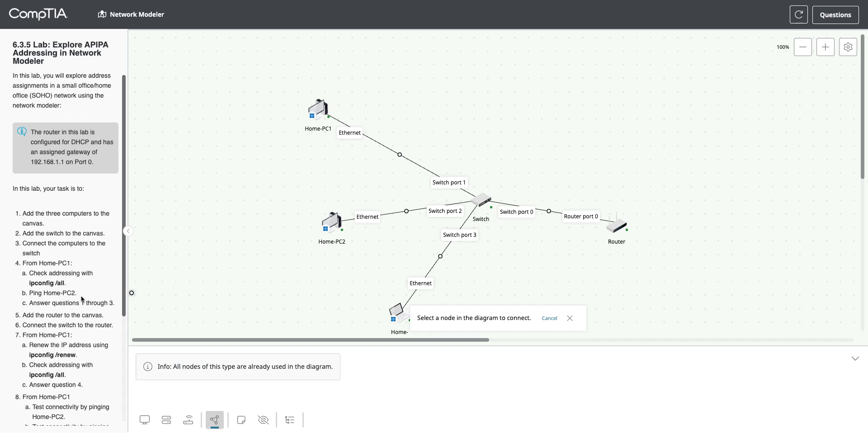
scroll(81, 296, down, 5)
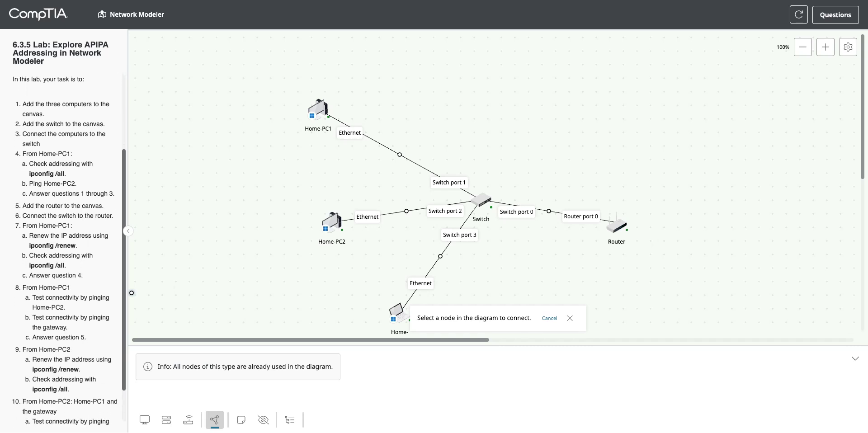
scroll(80, 295, down, 2)
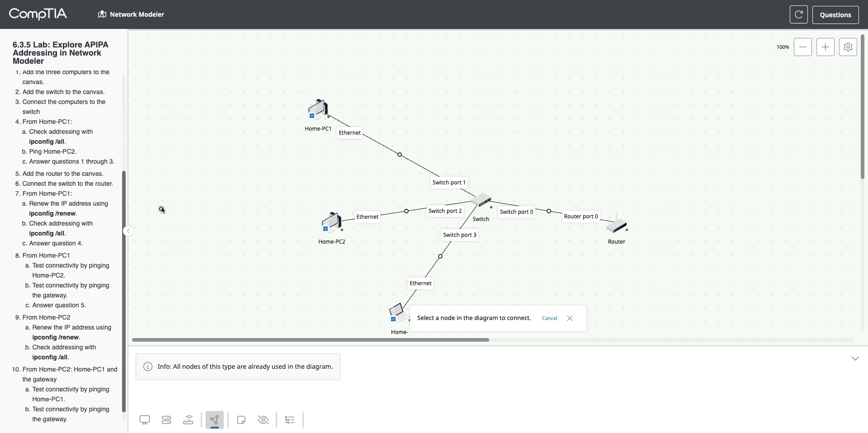
click(214, 420)
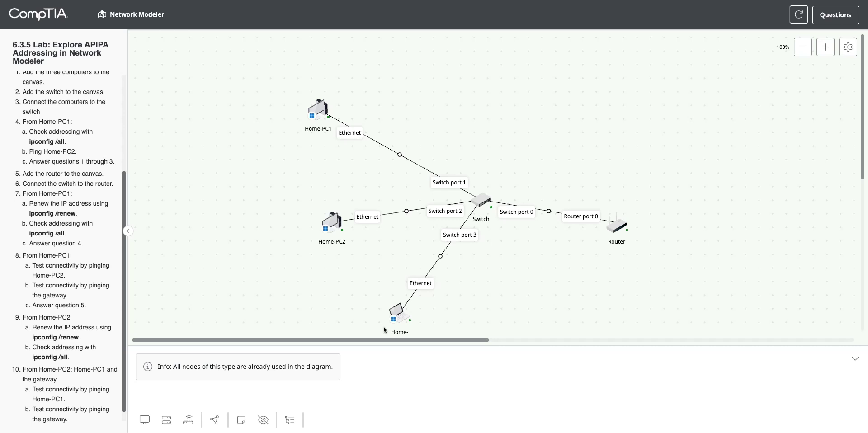
- Run ipconfig /renew in Home-PC1's PowerShell, obtaining 192.168.1.20 with gateway 192.168.1.1
click(319, 110)
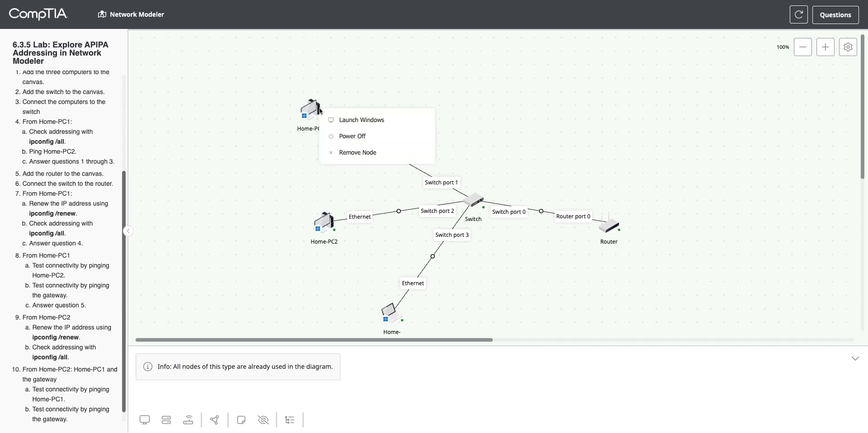
click(357, 119)
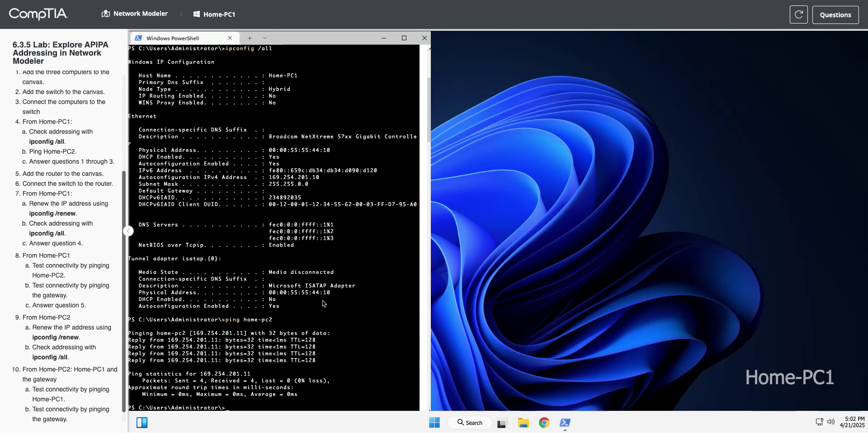
text(ipconfig /a)
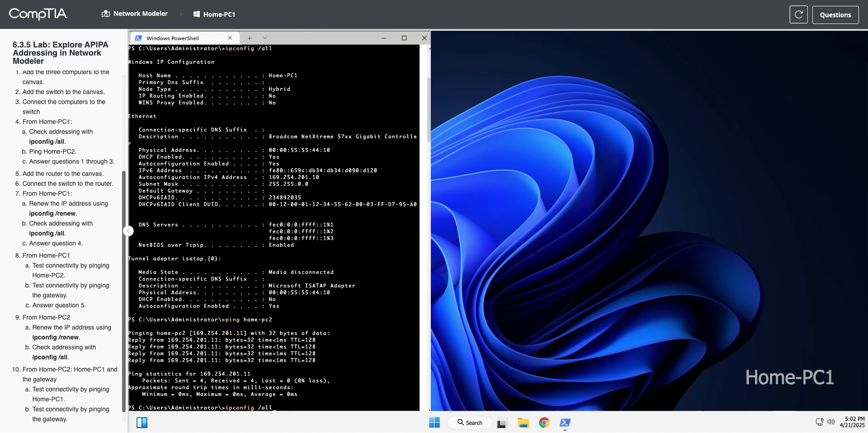
key(BackSpace)
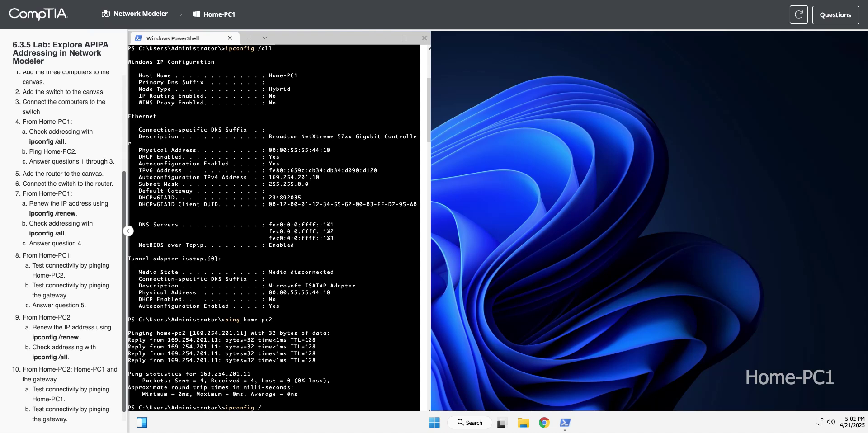
text(renew)
key(Return)
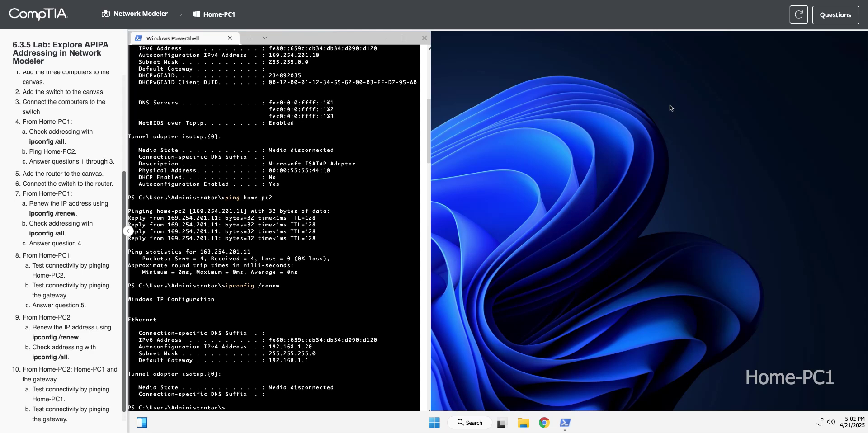
- Enter 192.168.1.20 as the answer to lab question 4
click(835, 14)
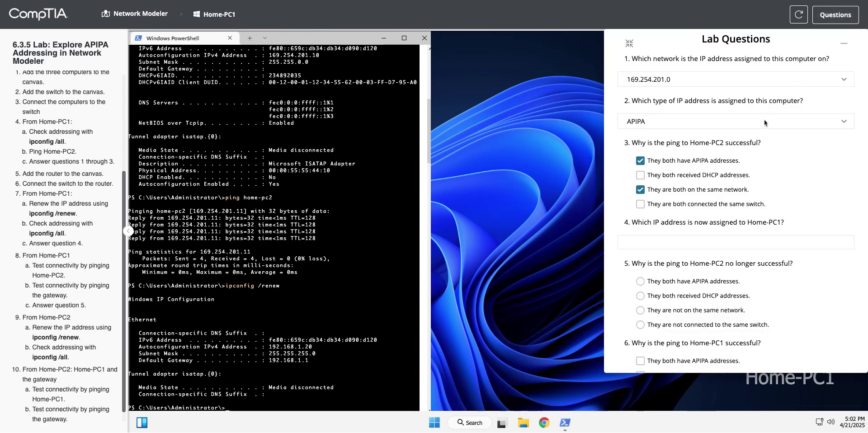
click(710, 248)
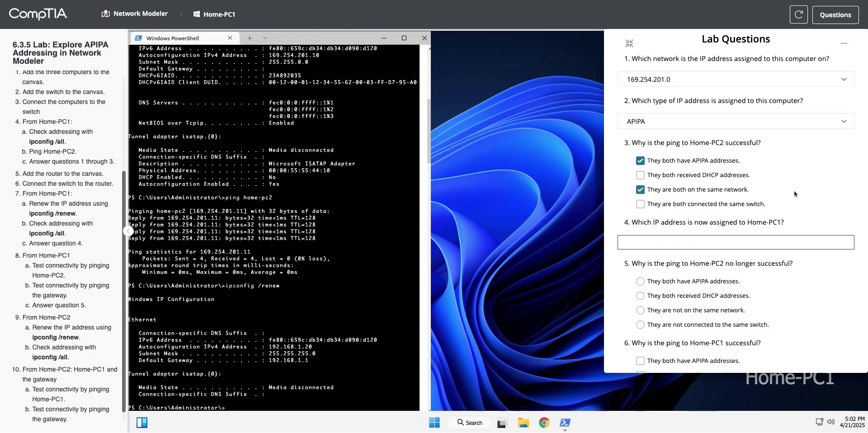
text(192.168.1)
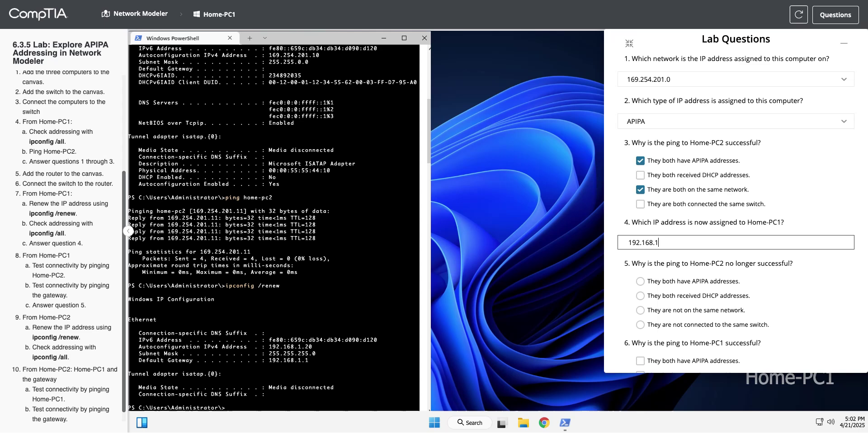
text(.20)
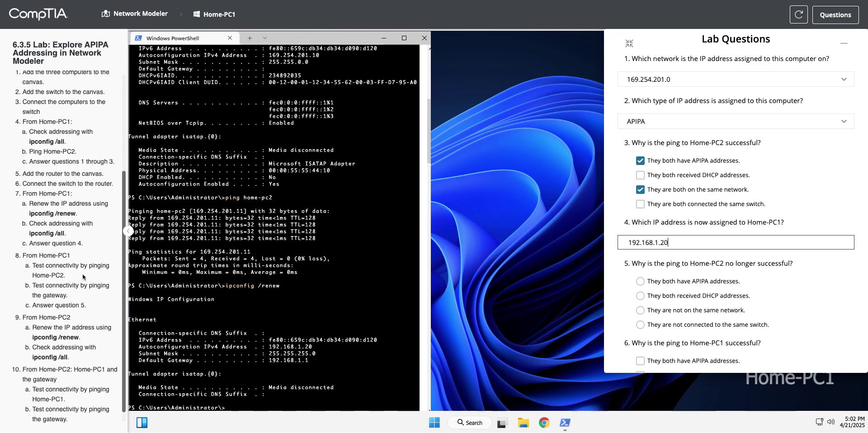
click(306, 329)
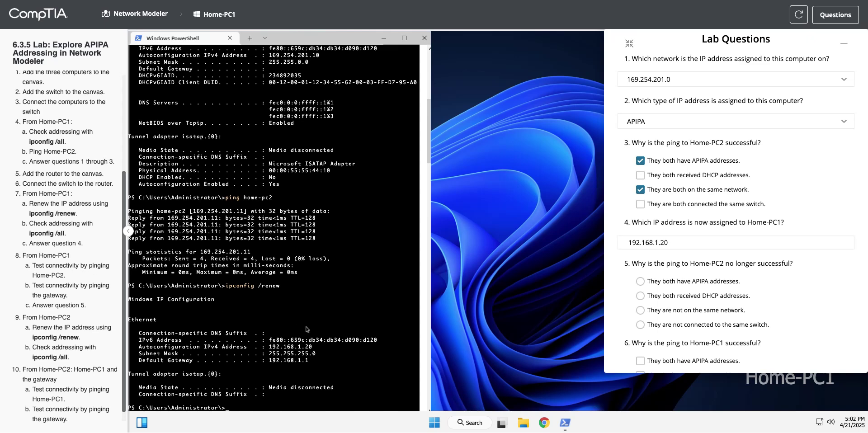
- Ping home-pc2 again (100% loss), then ping gateway 192.168.1.1 (0% loss)
key(Up)
key(Up)
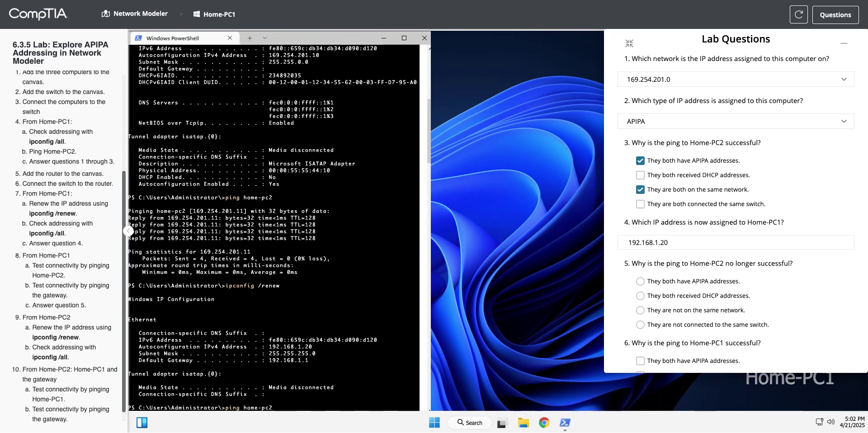
key(Return)
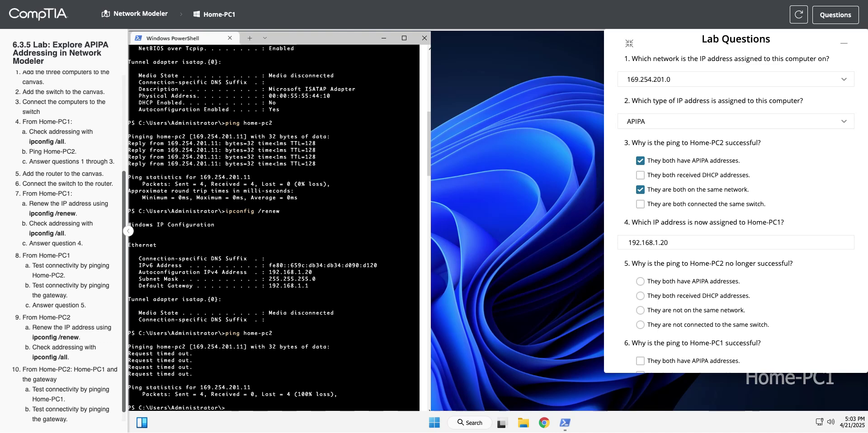
text(ping 192.168.1.1)
key(Return)
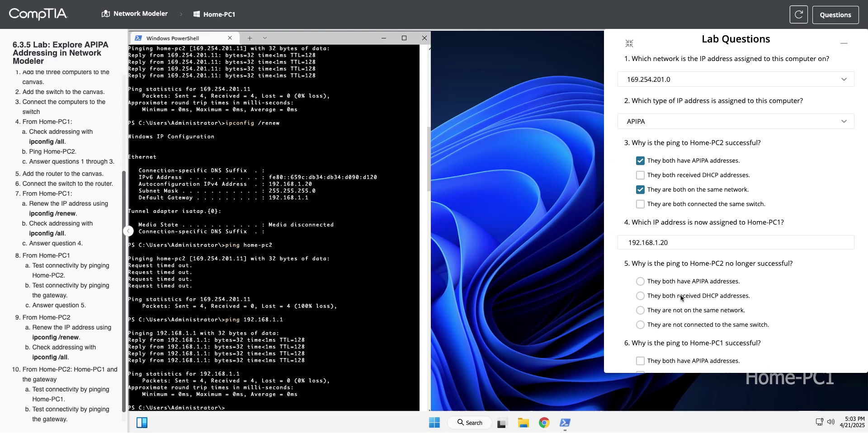
- Answer question 5 with 'They are not on the same network' for the failed Home-PC2 ping
scroll(730, 306, down, 3)
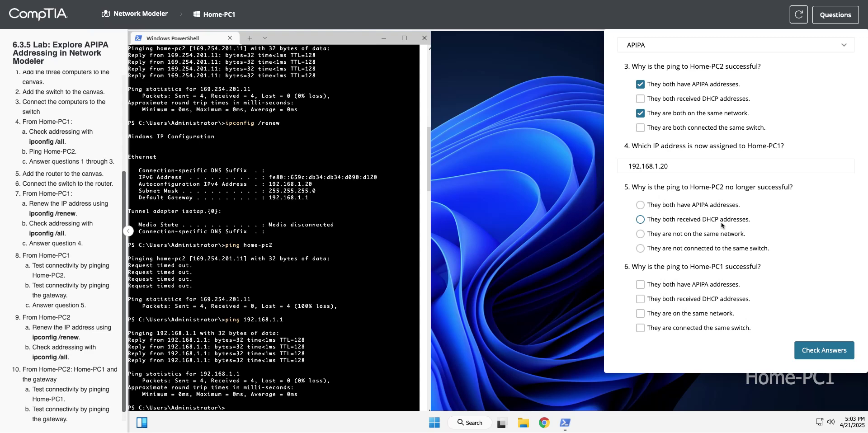
click(685, 235)
scroll(86, 335, down, 1)
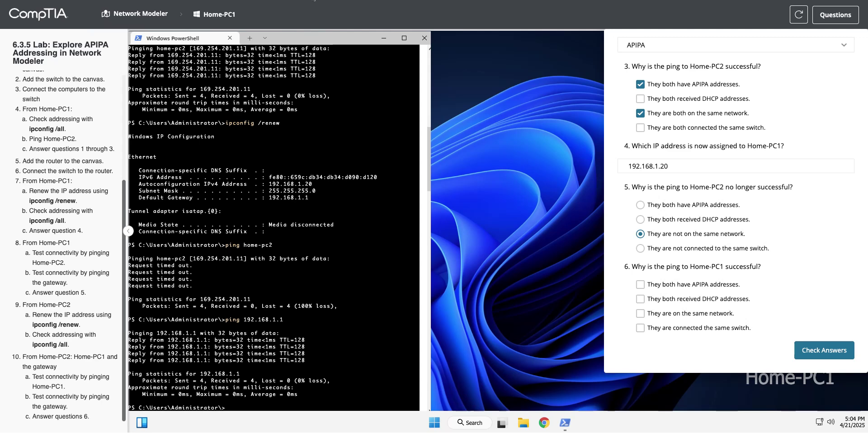
- From the network diagram, launch Home-PC2's Windows desktop and start PowerShell
click(160, 16)
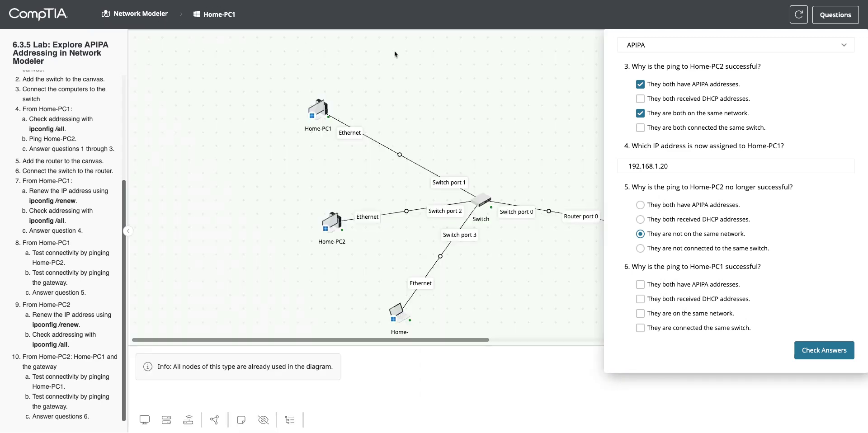
right_click(337, 226)
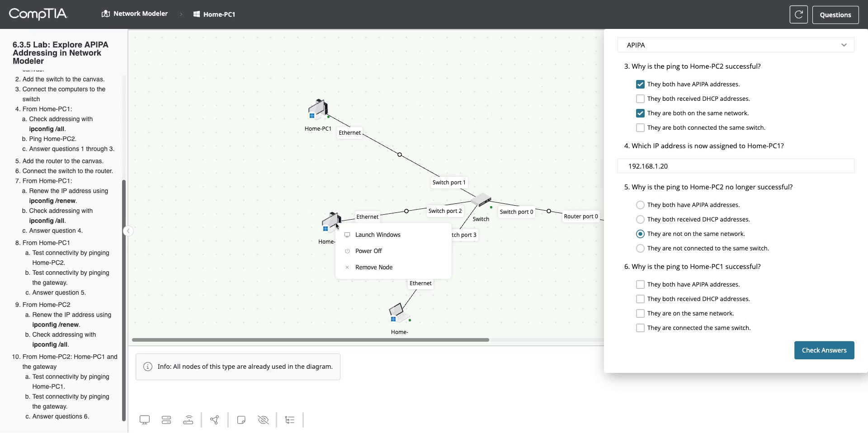
click(367, 233)
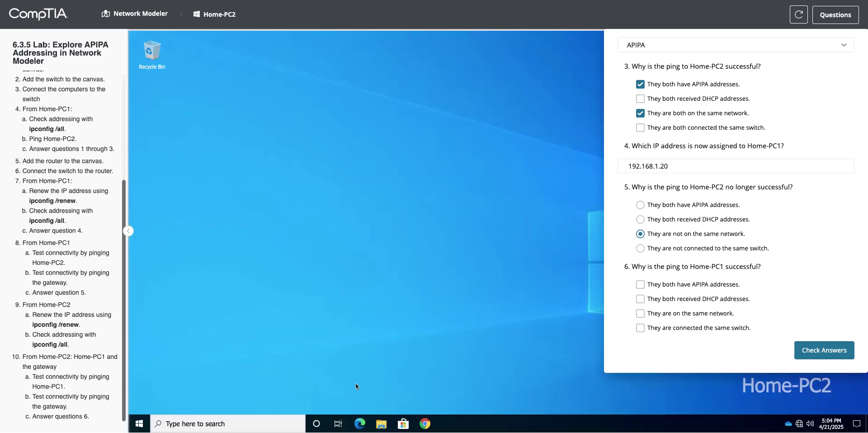
click(272, 423)
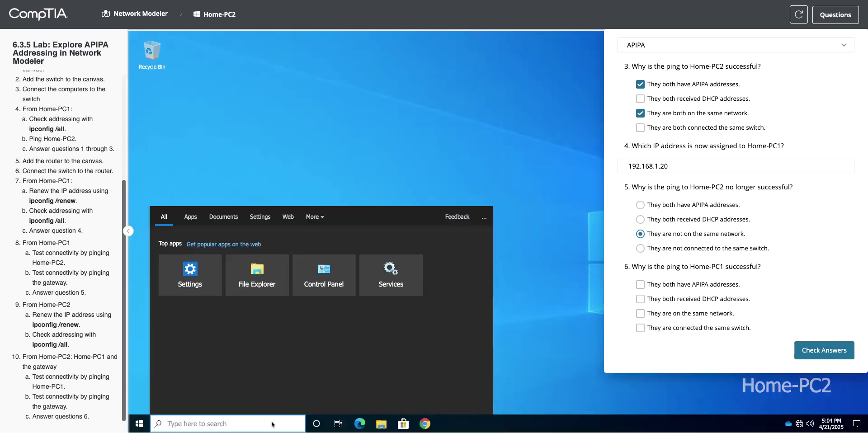
text(powershell)
key(Return)
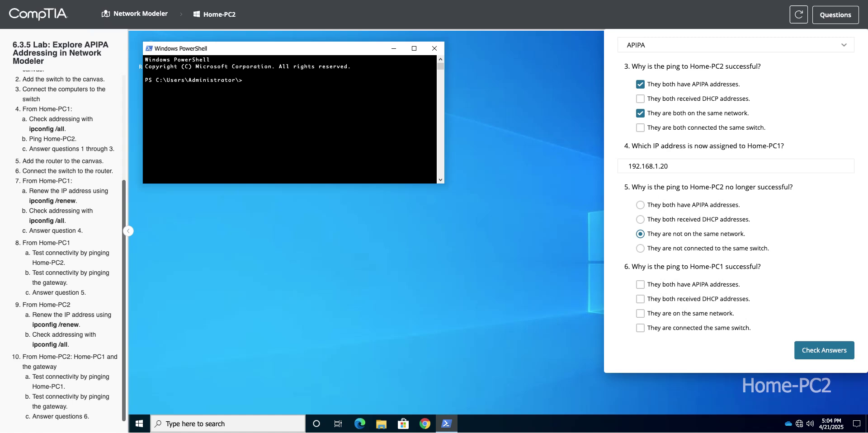
- Renew Home-PC2's address to 192.168.1.21 with ipconfig /renew, then show details with ipconfig /all
text(ipconfig /renew)
key(Return)
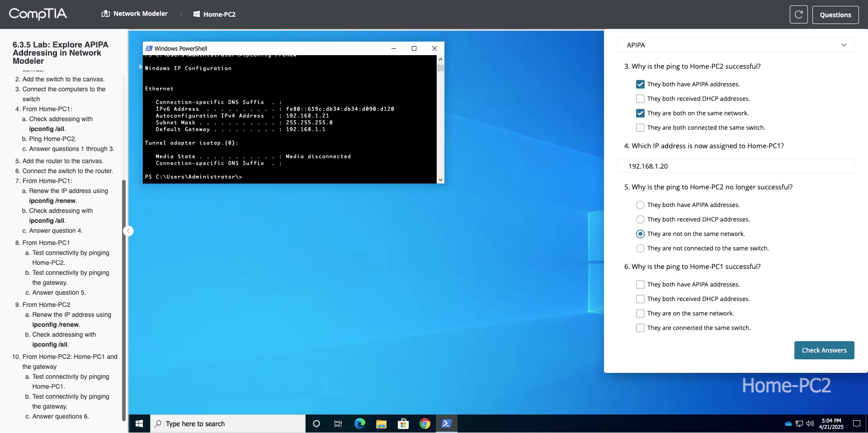
key(Up)
key(BackSpace)
key(BackSpace)
key(BackSpace)
key(BackSpace)
key(BackSpace)
text(all)
key(Return)
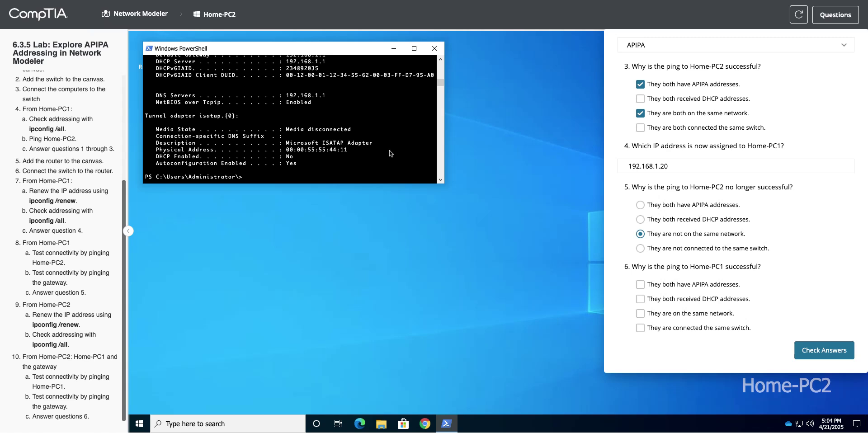
- Ping home-pc1 and then the gateway 192.168.1.1 from Home-PC2, both succeeding
text(ping home-pc1)
key(Return)
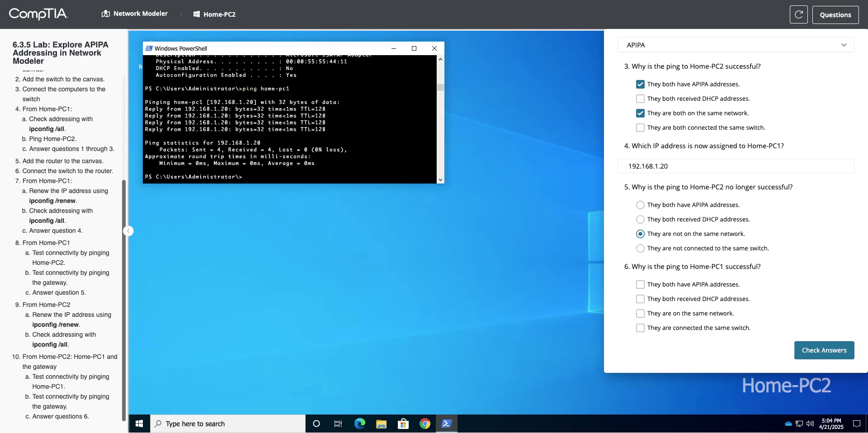
key(Up)
key(BackSpace)
key(BackSpace)
key(BackSpace)
key(BackSpace)
key(BackSpace)
key(BackSpace)
key(BackSpace)
key(BackSpace)
text(192.168.1.1)
key(Return)
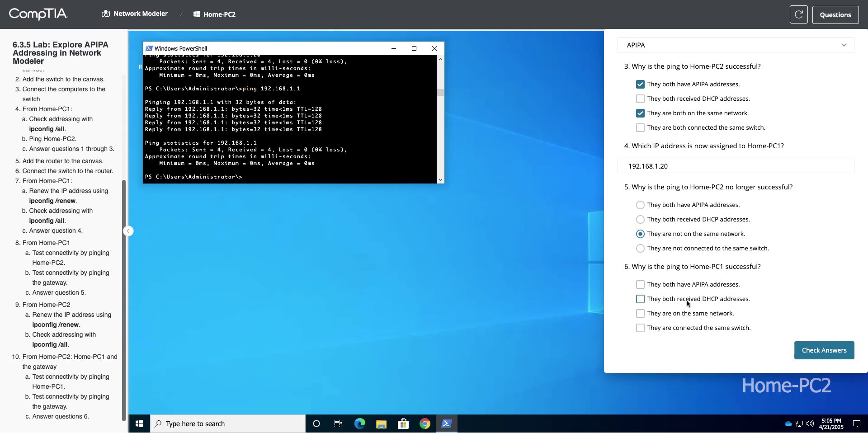
- Mark 'They both received DHCP addresses' and 'They are on the same network' for question 6
click(641, 299)
click(640, 313)
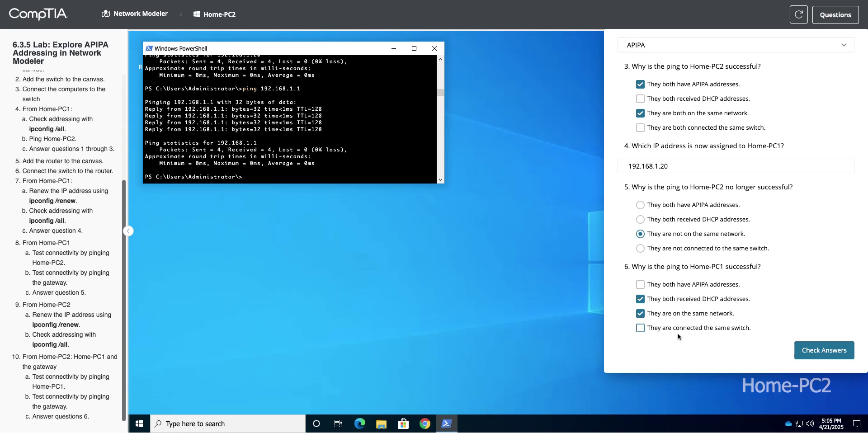